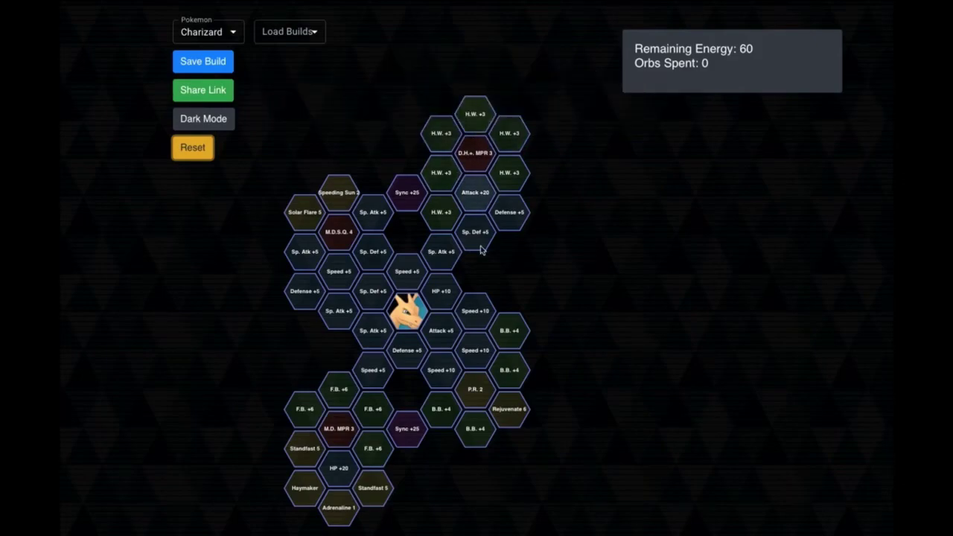
Try the HP +10, Speed +5 and Flare Blitz +6 tiles, then remove them again.
{"action": "left_click", "coordinate": [442, 288]}
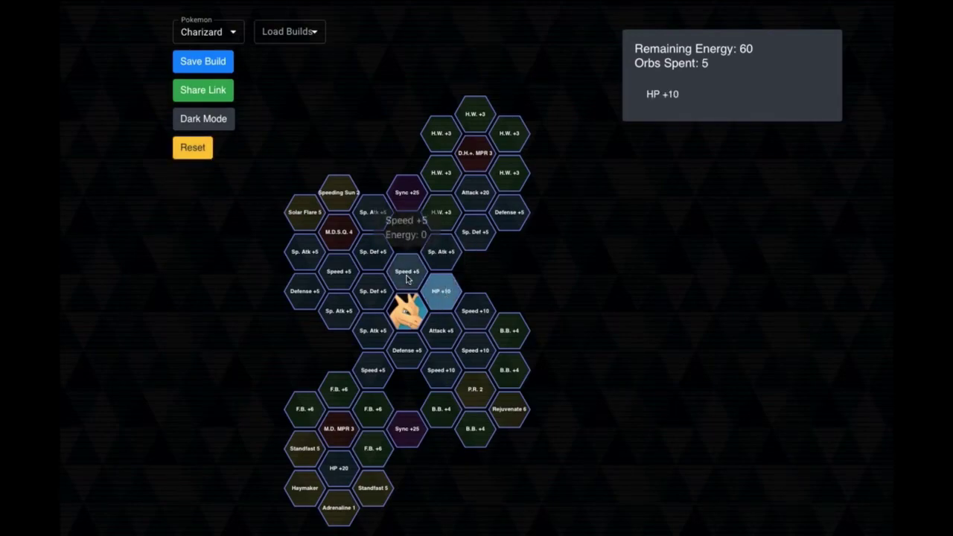
{"action": "left_click", "coordinate": [410, 274]}
{"action": "left_click", "coordinate": [441, 291]}
{"action": "left_click", "coordinate": [410, 273]}
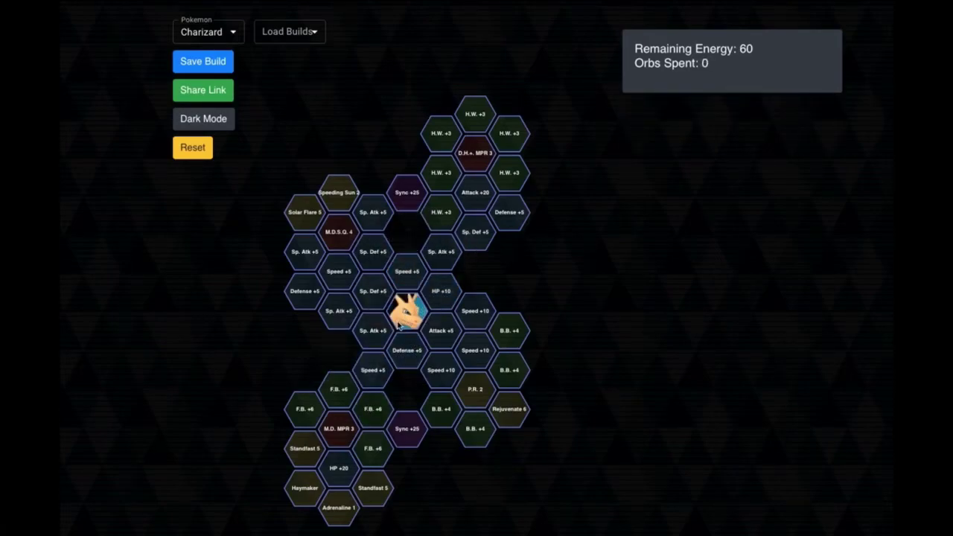
{"action": "left_click", "coordinate": [342, 400]}
{"action": "left_click", "coordinate": [342, 400]}
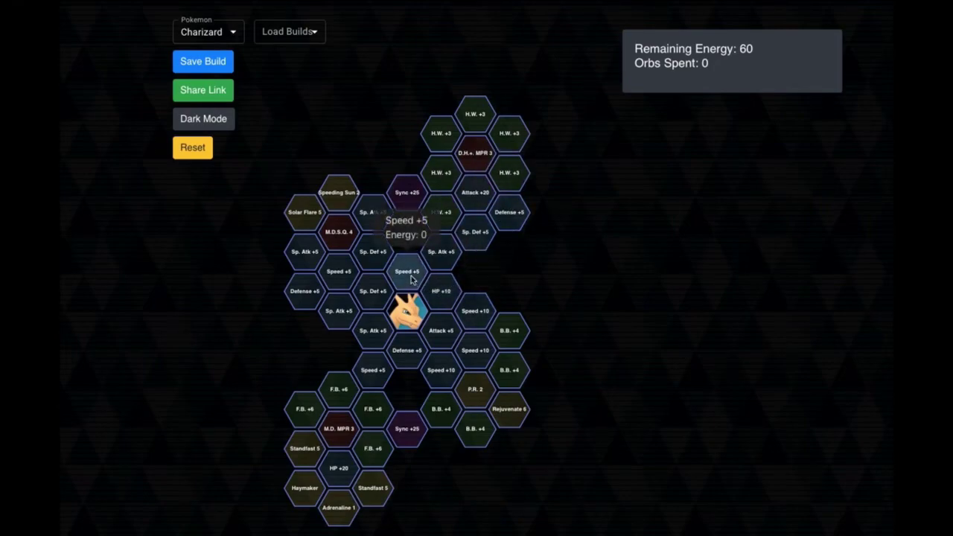
Unlock Speed +5, HP +10, Attack +5, Defense +5, Sp. Atk +5 and Sp. Def +5 around Charizard.
{"action": "left_click", "coordinate": [407, 270]}
{"action": "left_click", "coordinate": [438, 292]}
{"action": "left_click", "coordinate": [434, 334]}
{"action": "left_click", "coordinate": [422, 345]}
{"action": "left_click", "coordinate": [377, 330]}
{"action": "left_click", "coordinate": [375, 291]}
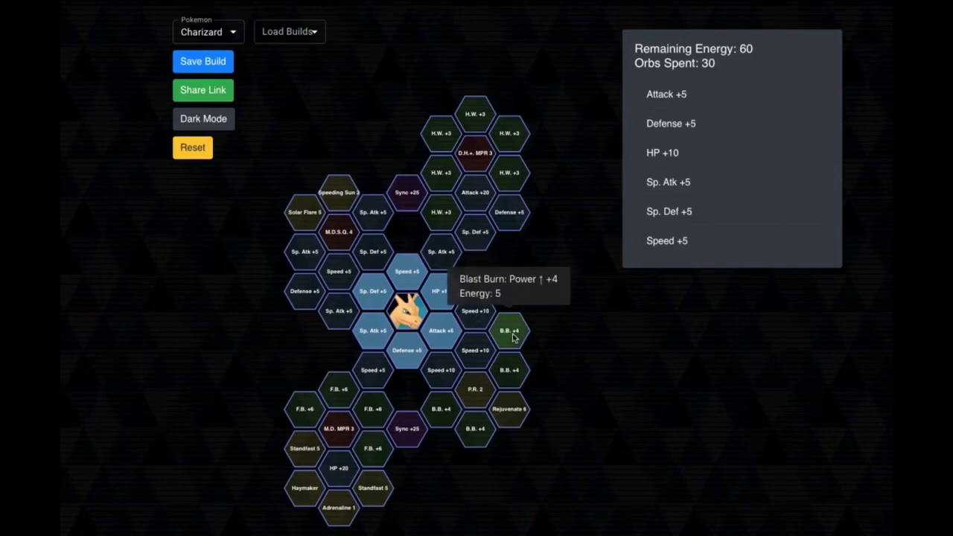
Unlock Speed +10 and Blast Burn +4 on the right, then Sp. Atk +5 and Heat Wave +3 above.
{"action": "left_click", "coordinate": [481, 311]}
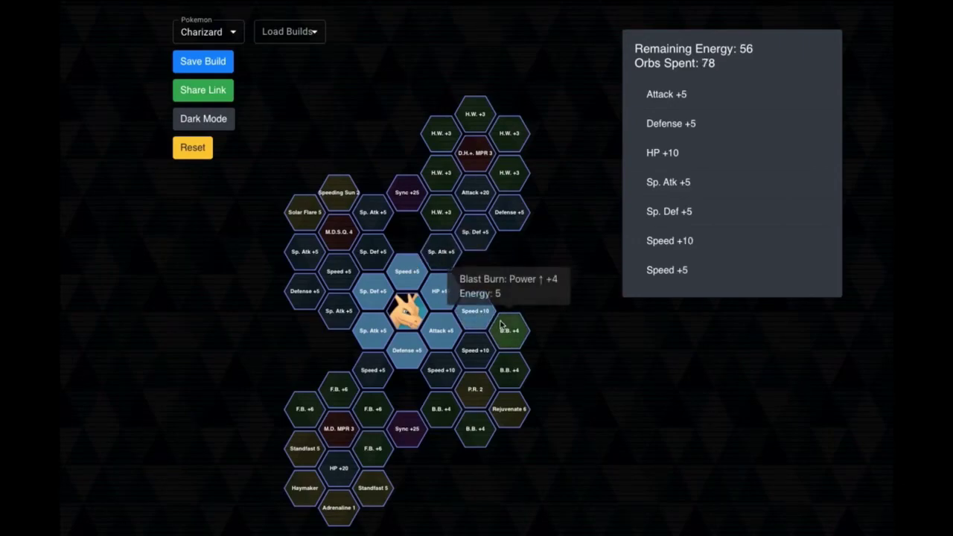
{"action": "left_click", "coordinate": [504, 328]}
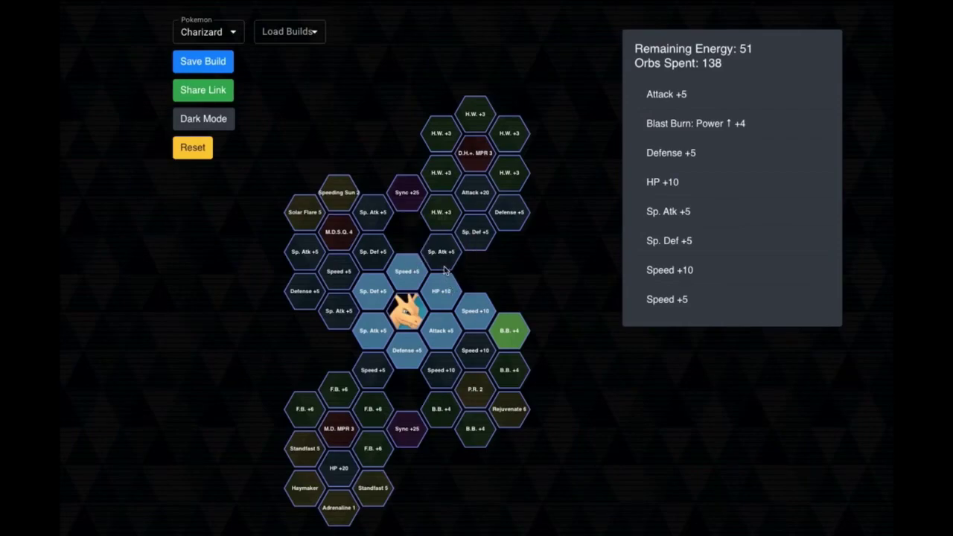
{"action": "left_click", "coordinate": [444, 257]}
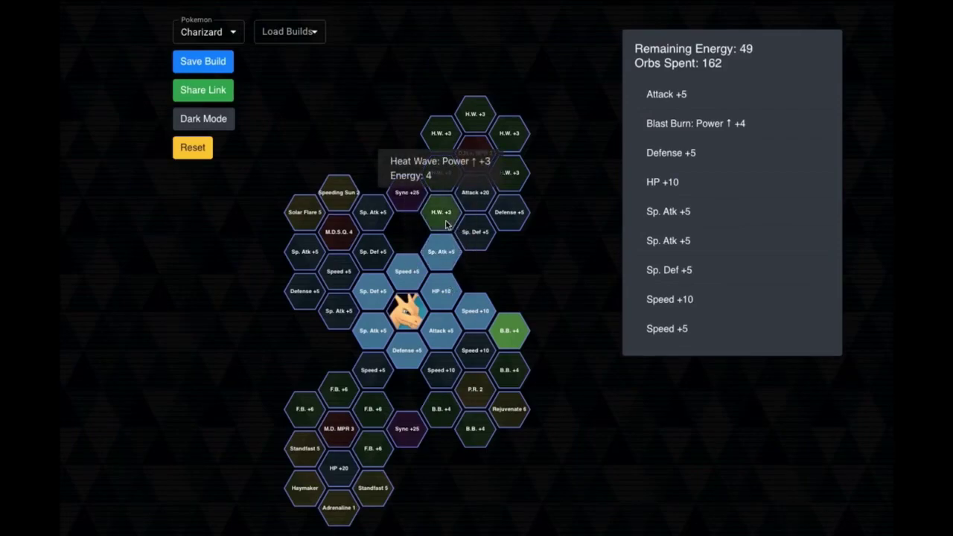
{"action": "left_click", "coordinate": [446, 221]}
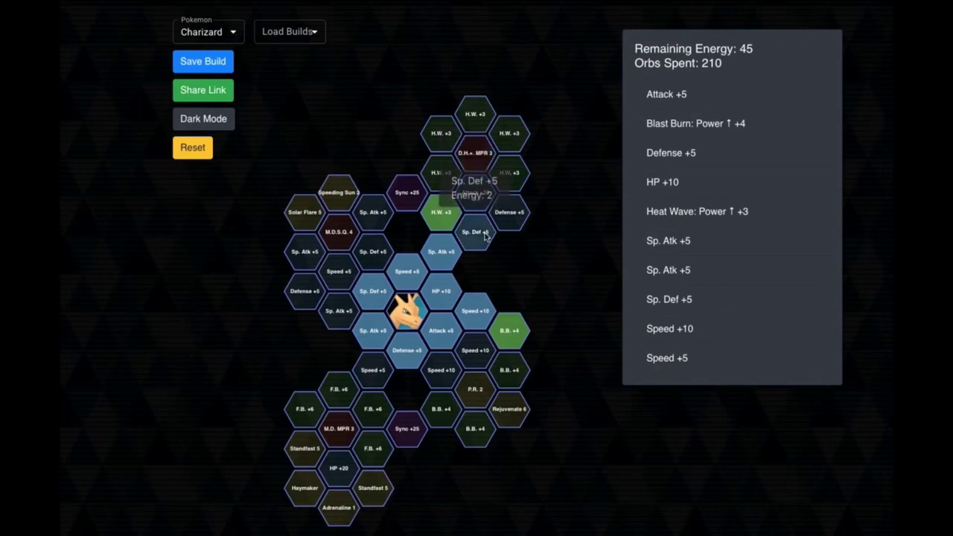
Unlock Sp. Def +5, Defense +5 and a second Heat Wave +3 in the upper-right branch, leaving 37 energy.
{"action": "left_click", "coordinate": [485, 235]}
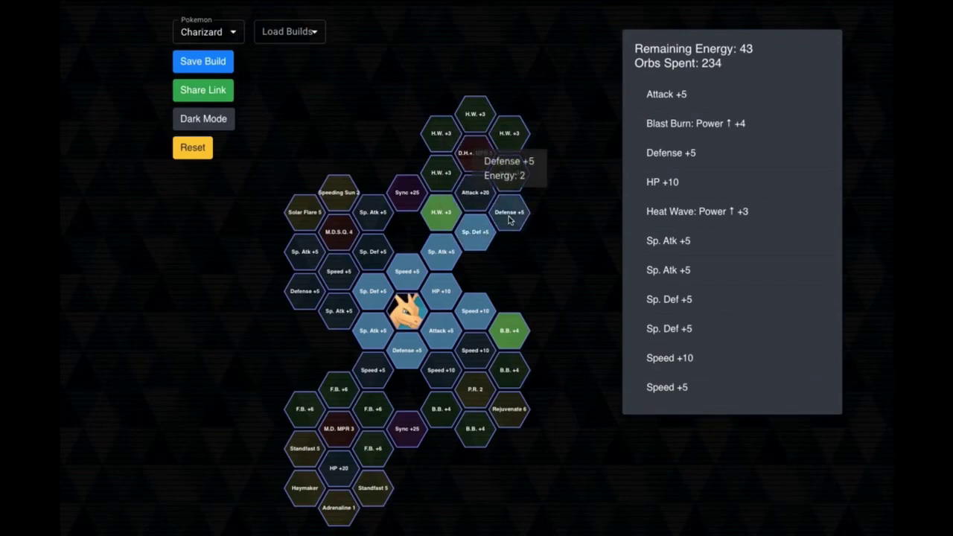
{"action": "left_click", "coordinate": [511, 212]}
{"action": "left_click", "coordinate": [511, 184]}
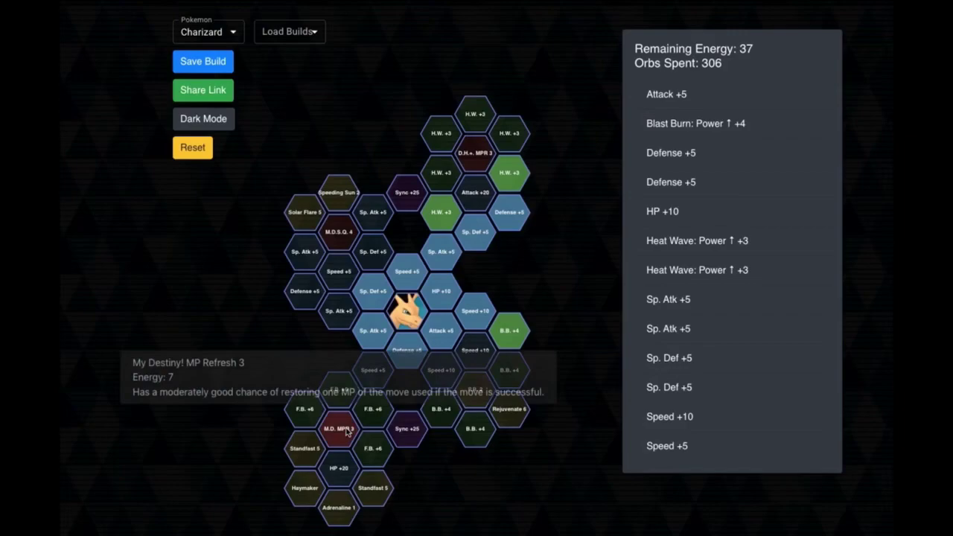
Unlock Speed +5, Flare Blitz +6 and My Destiny! MP Refresh 3 below Charizard, leaving 25 energy.
{"action": "left_click", "coordinate": [366, 379]}
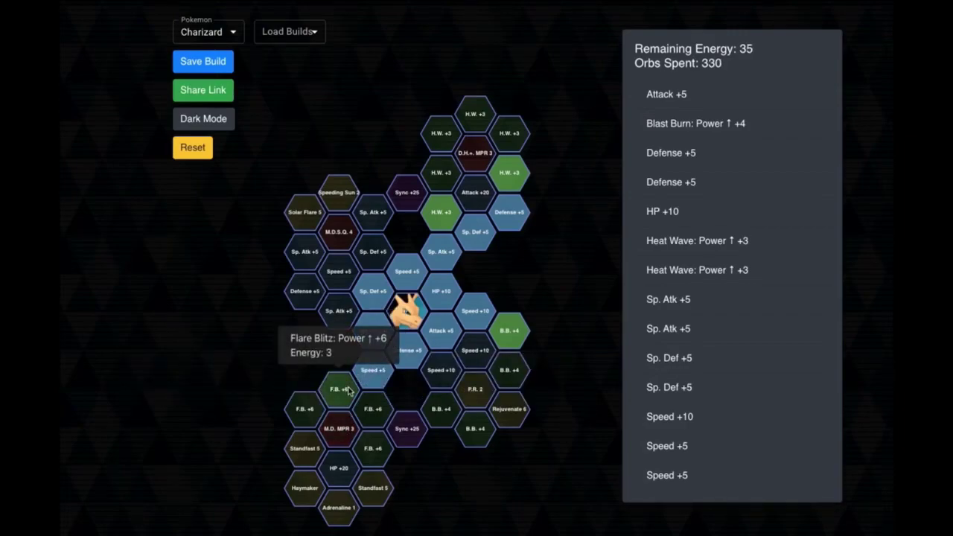
{"action": "left_click", "coordinate": [349, 393]}
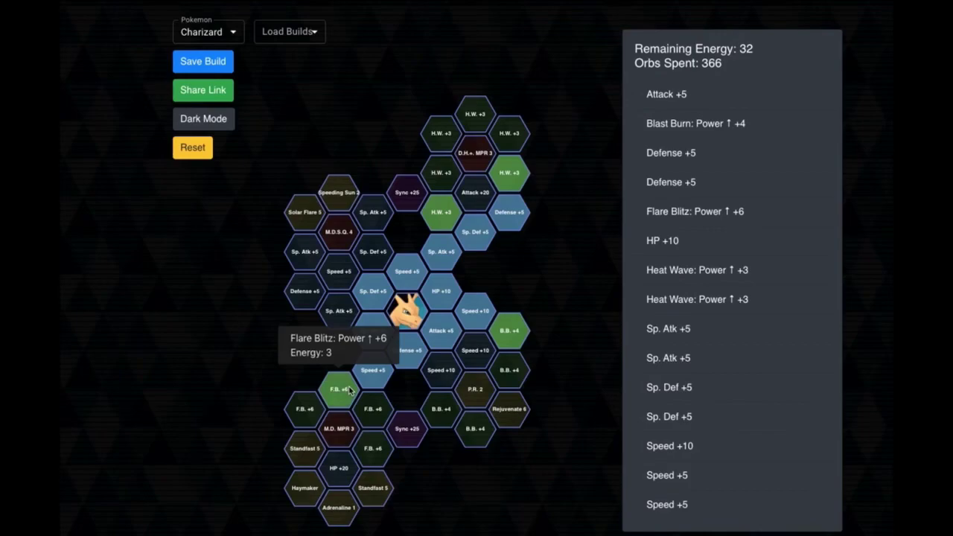
{"action": "left_click", "coordinate": [348, 423]}
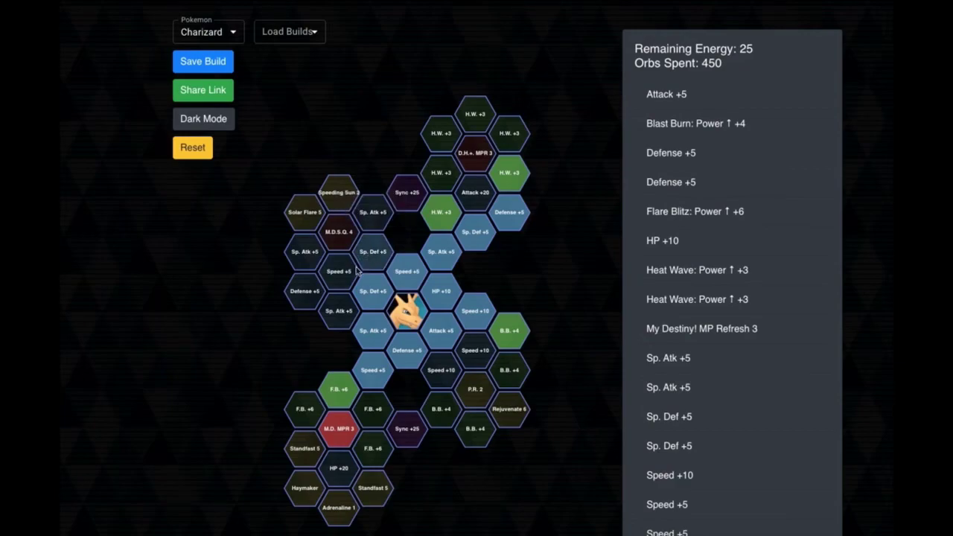
Unlock Sp. Atk +5, Speed +5, two Speed +10, Defense +5, Sp. Def +5 and a second Flare Blitz +6.
{"action": "left_click", "coordinate": [344, 322]}
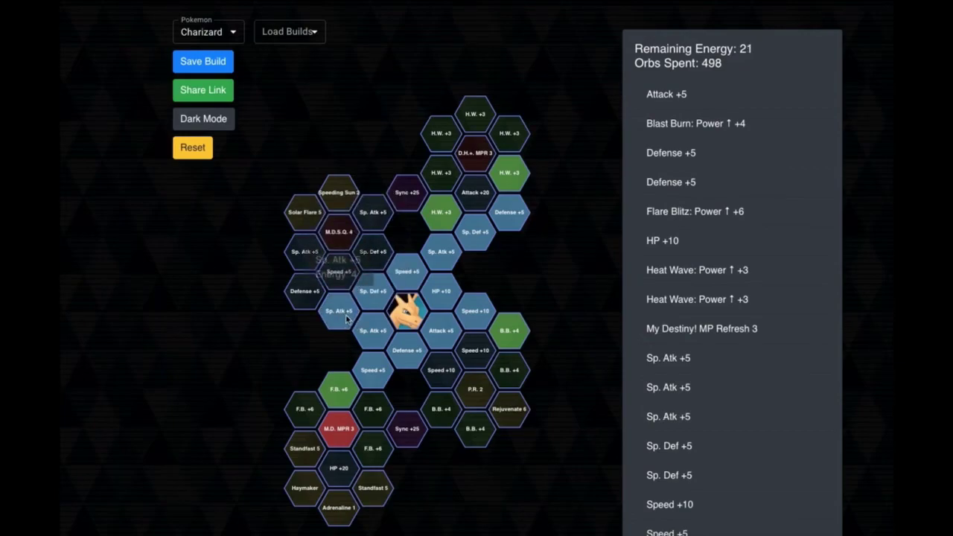
{"action": "left_click", "coordinate": [339, 280]}
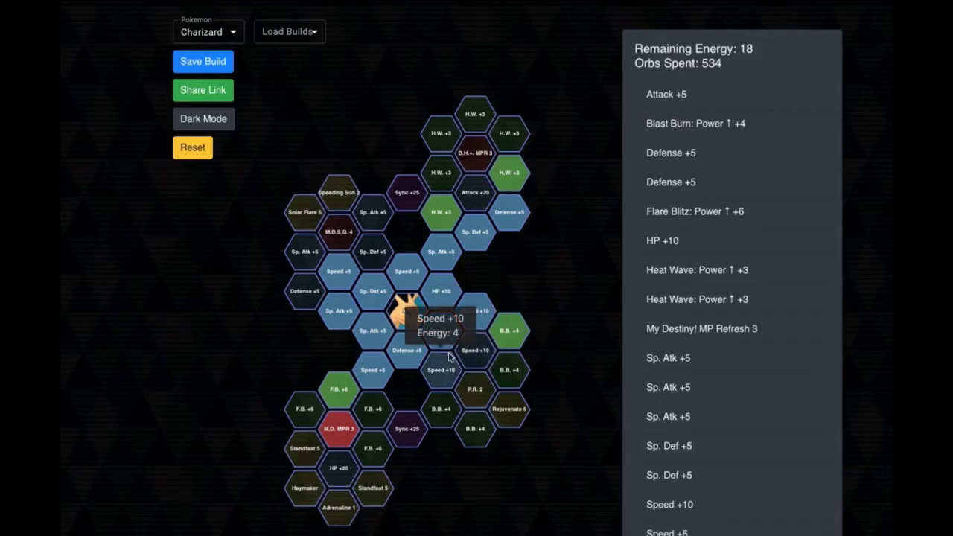
{"action": "left_click", "coordinate": [469, 351]}
{"action": "left_click", "coordinate": [441, 370]}
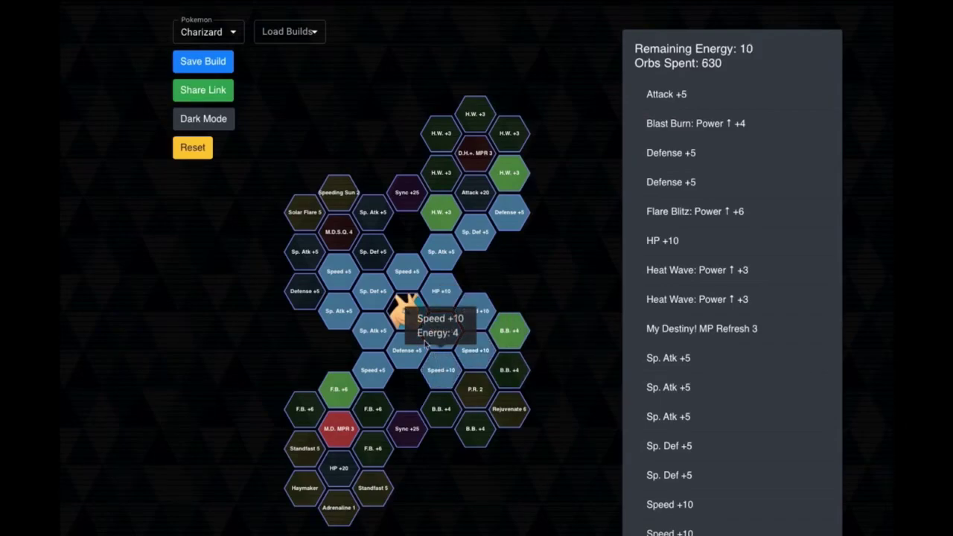
{"action": "left_click", "coordinate": [305, 290]}
{"action": "left_click", "coordinate": [378, 262]}
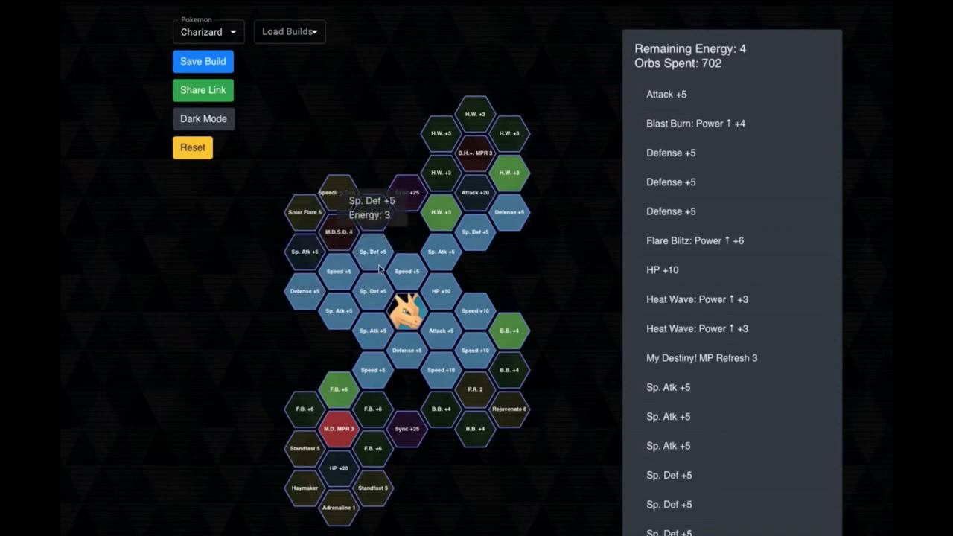
{"action": "left_click", "coordinate": [386, 408]}
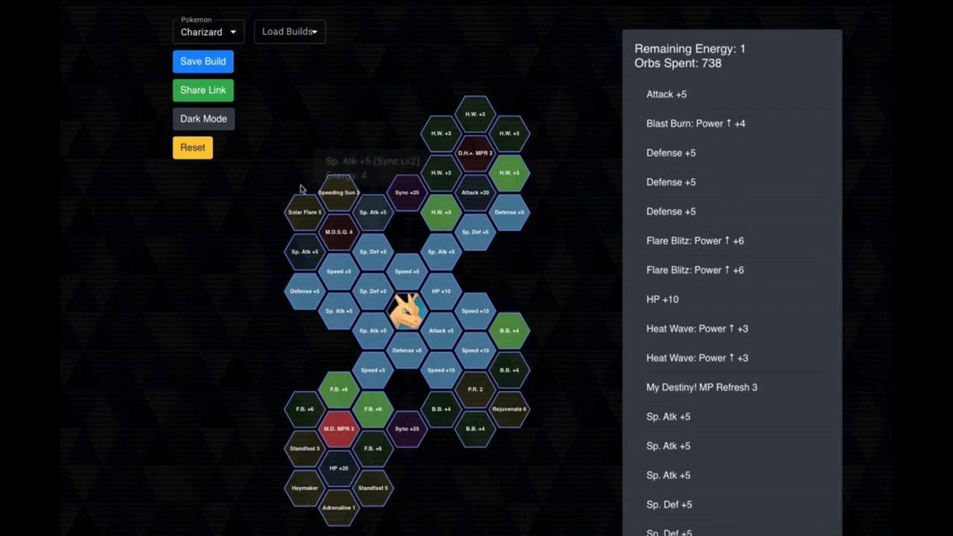
Reset the build to 60 energy and unlock the six stat tiles around Charizard.
{"action": "left_click", "coordinate": [200, 151]}
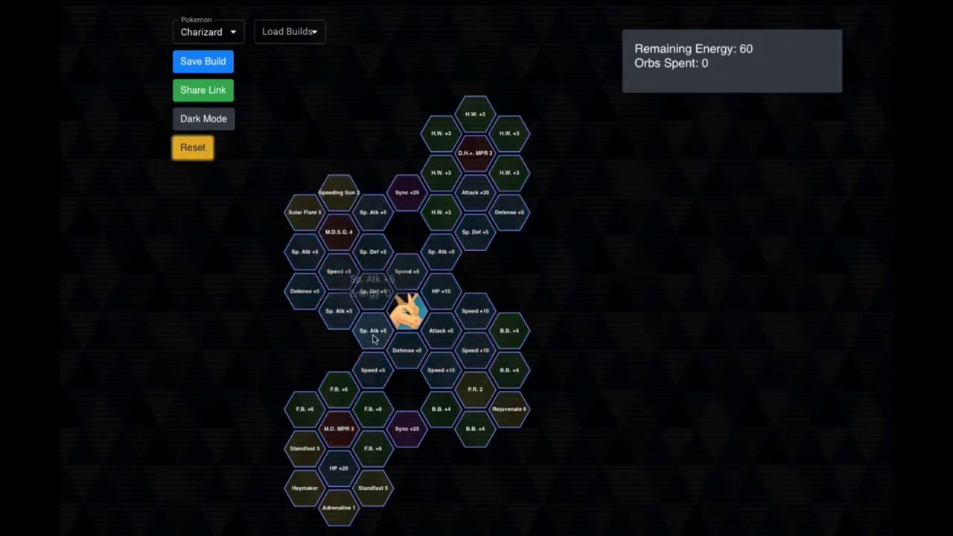
{"action": "left_click", "coordinate": [411, 281]}
{"action": "left_click", "coordinate": [441, 292]}
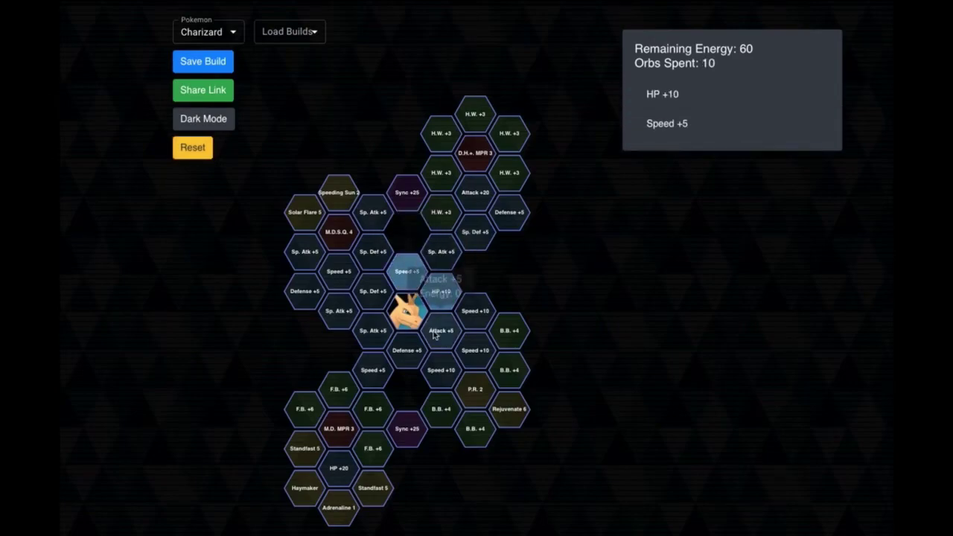
{"action": "left_click", "coordinate": [441, 332]}
{"action": "left_click", "coordinate": [410, 351]}
{"action": "left_click", "coordinate": [373, 337]}
{"action": "left_click", "coordinate": [373, 295]}
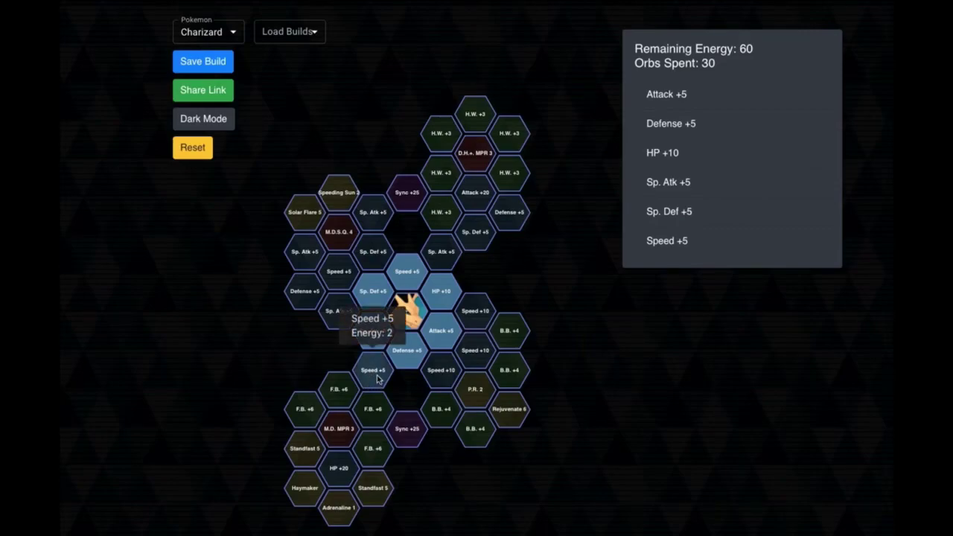
Unlock Speed +5, Flare Blitz +6 and My Destiny! MP Refresh 3 in the lower branch, leaving 48 energy.
{"action": "left_click", "coordinate": [377, 376]}
{"action": "left_click", "coordinate": [339, 389]}
{"action": "left_click", "coordinate": [348, 431]}
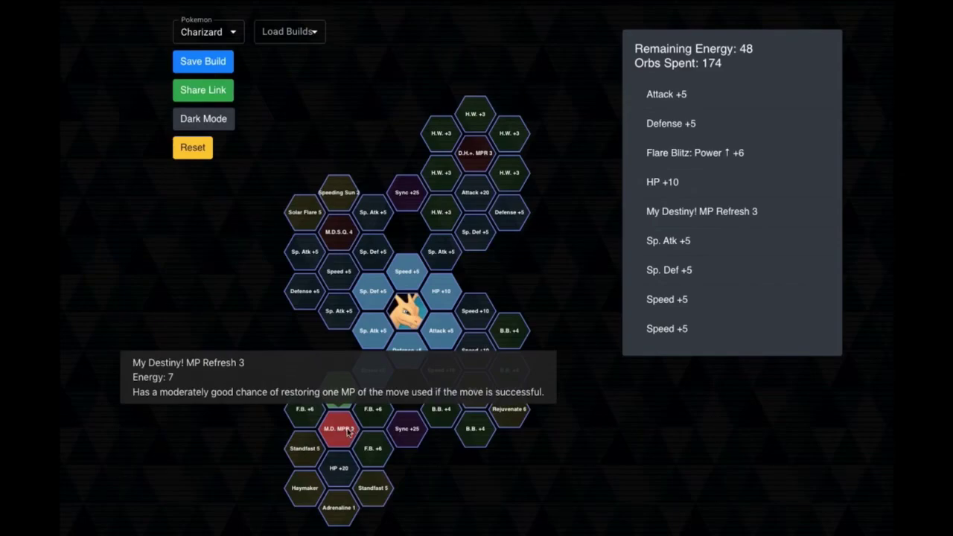
Unlock the Standfast 5 tile in the lower-left cluster.
{"action": "left_click", "coordinate": [301, 449]}
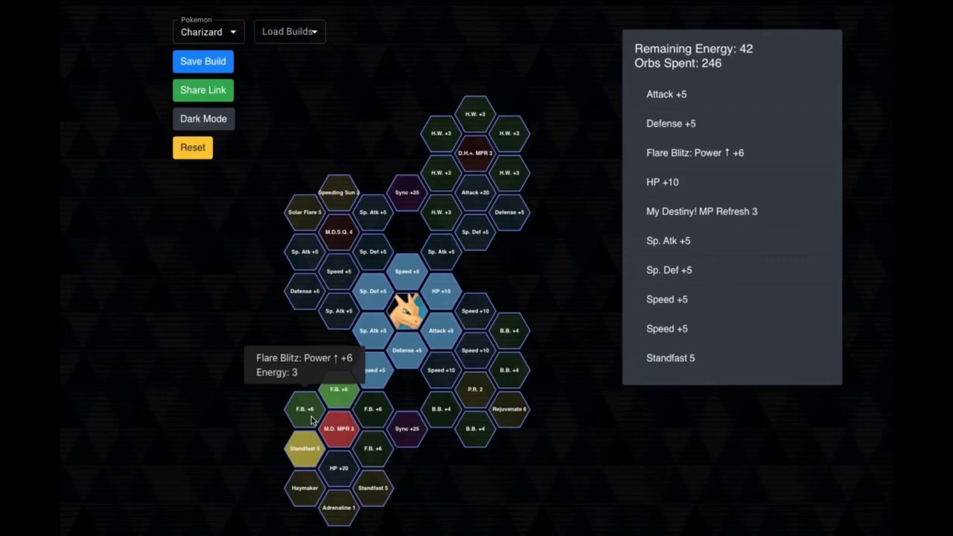
Unlock two more Flare Blitz +6 tiles, then Sp. Atk +5, Sp. Def +5 and Attack +20 at the top.
{"action": "left_click", "coordinate": [311, 419]}
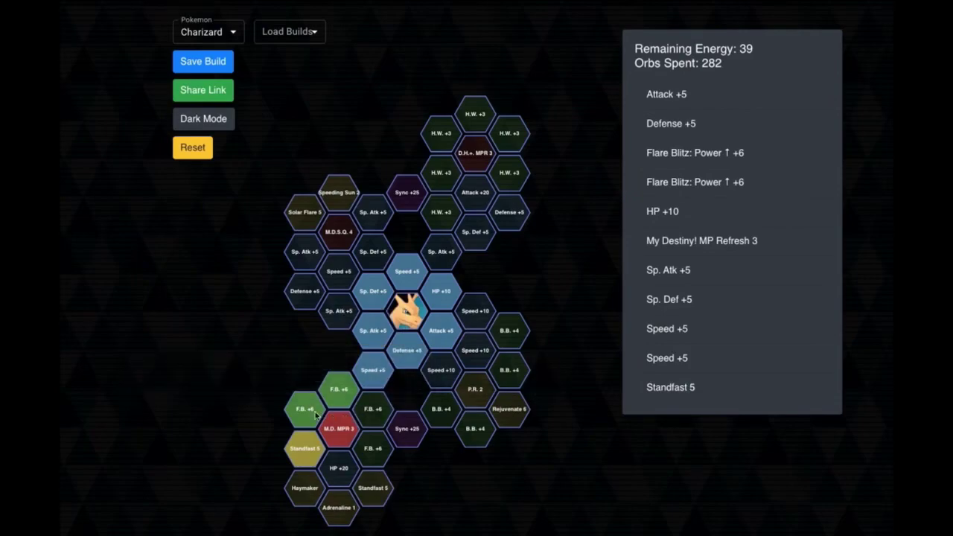
{"action": "left_click", "coordinate": [380, 407]}
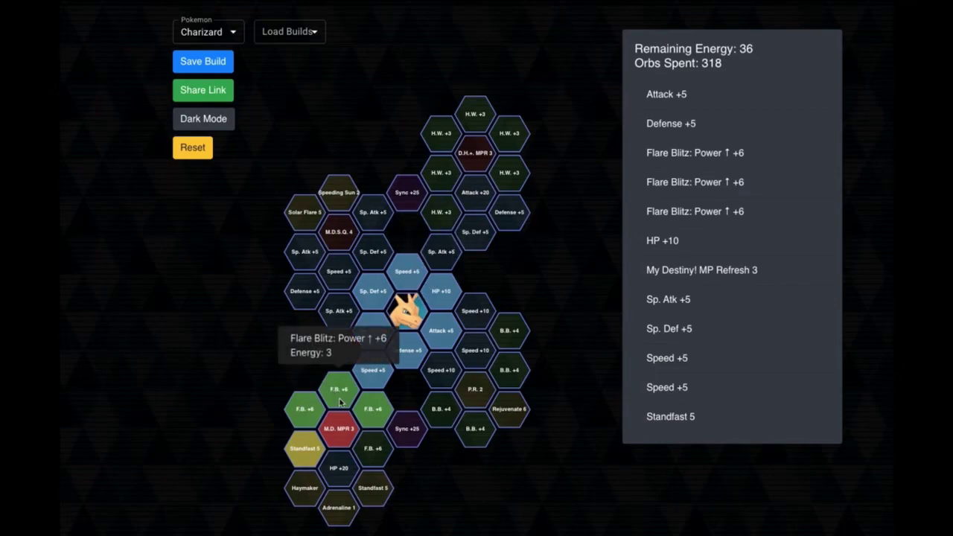
{"action": "left_click", "coordinate": [441, 252]}
{"action": "left_click", "coordinate": [475, 231]}
{"action": "left_click", "coordinate": [476, 197]}
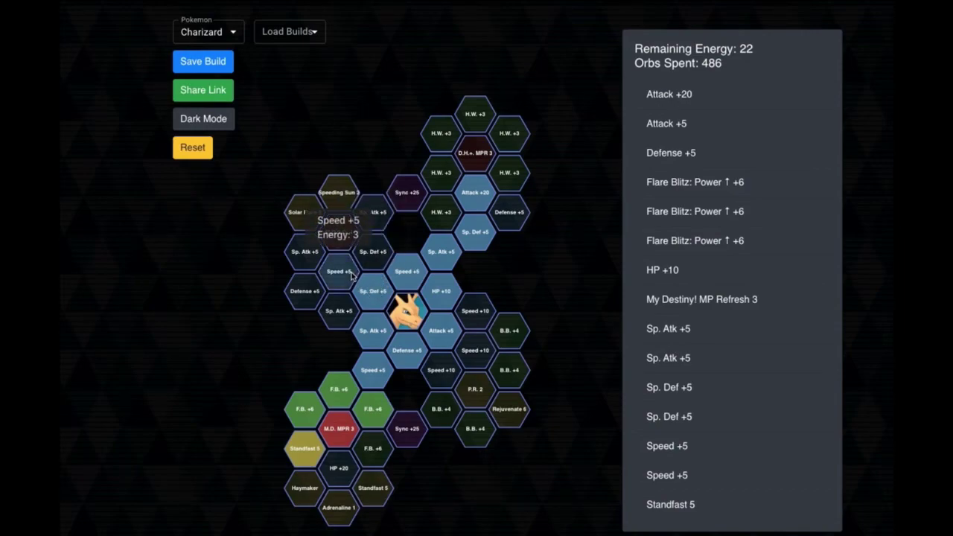
Unlock the upper-left Speed +5 and all three Speed +10 tiles.
{"action": "left_click", "coordinate": [352, 276]}
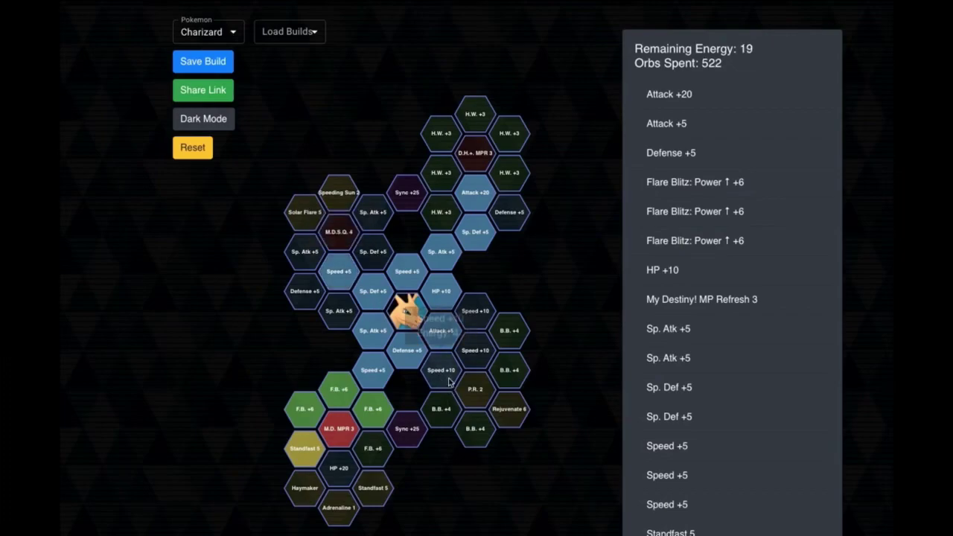
{"action": "left_click", "coordinate": [441, 370]}
{"action": "left_click", "coordinate": [478, 350]}
{"action": "left_click", "coordinate": [482, 312]}
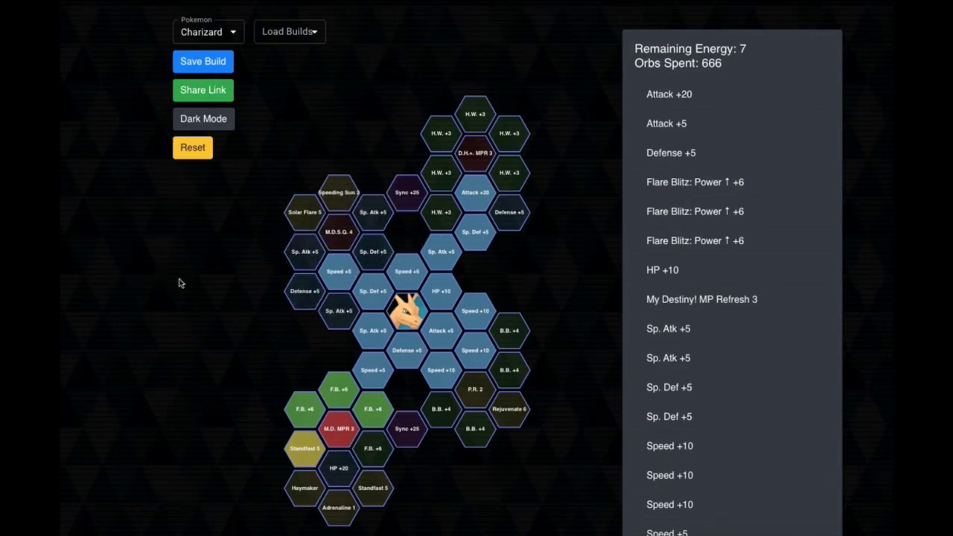
Add a third Sp. Def +5 and settle on the upper-right Defense +5, leaving 2 energy.
{"action": "left_click", "coordinate": [305, 291]}
{"action": "left_click", "coordinate": [372, 252]}
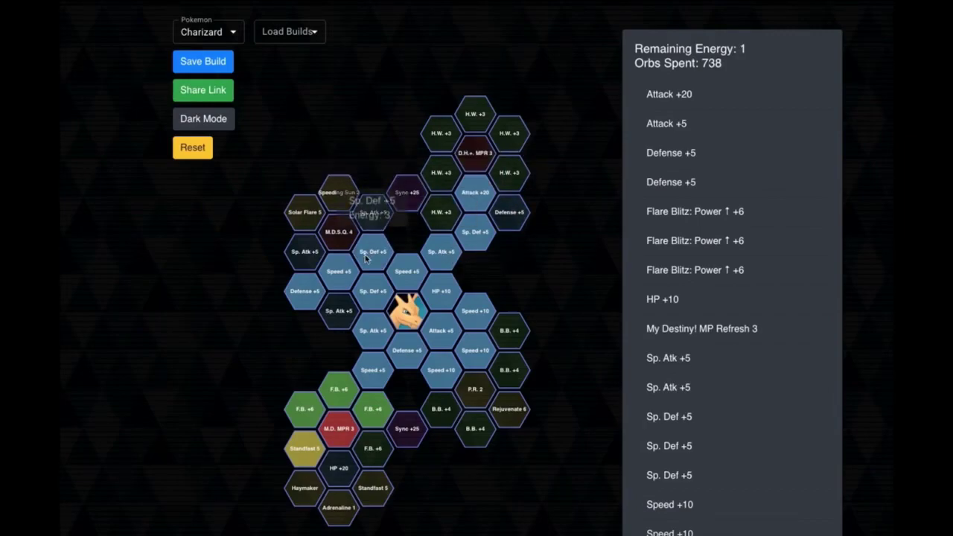
{"action": "left_click", "coordinate": [304, 290]}
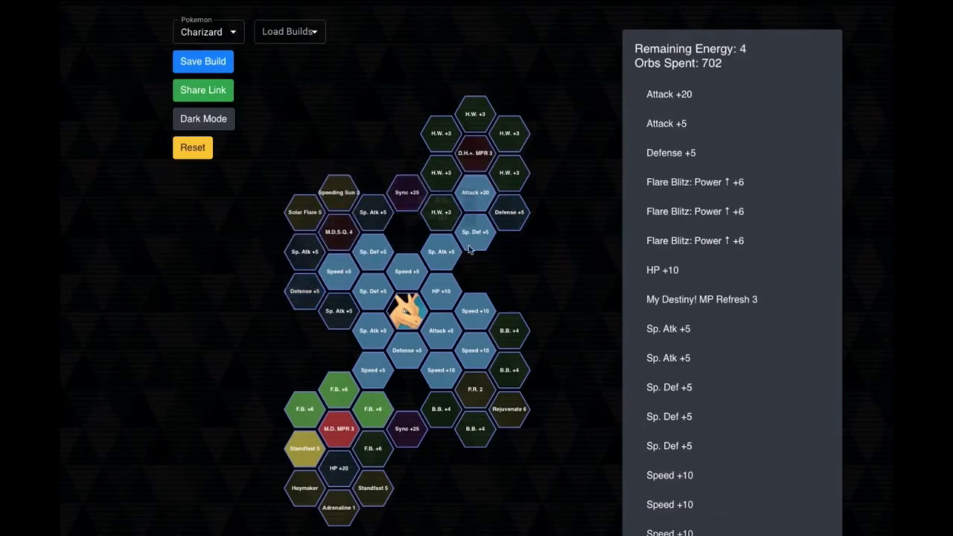
{"action": "left_click", "coordinate": [509, 212]}
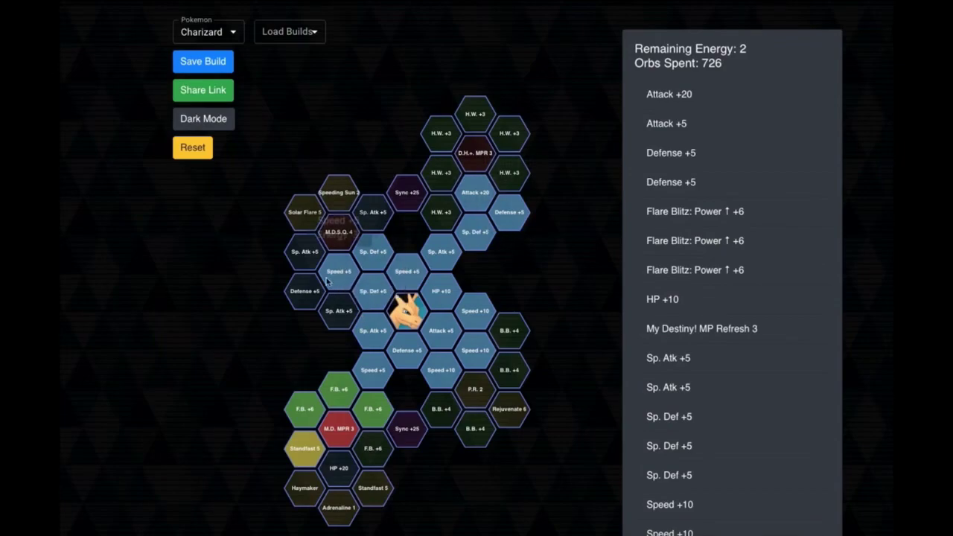
{"action": "left_click", "coordinate": [305, 289]}
{"action": "left_click", "coordinate": [504, 217]}
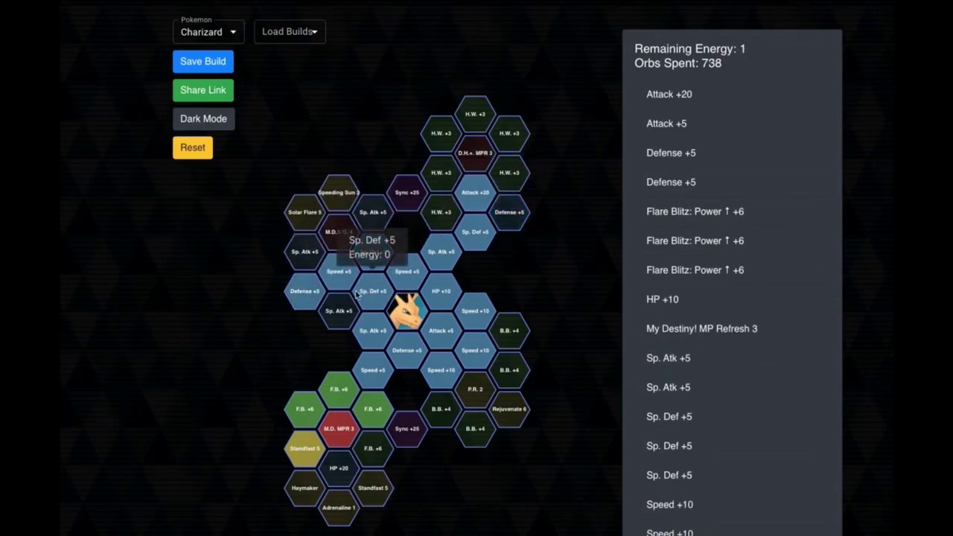
{"action": "left_click", "coordinate": [302, 291]}
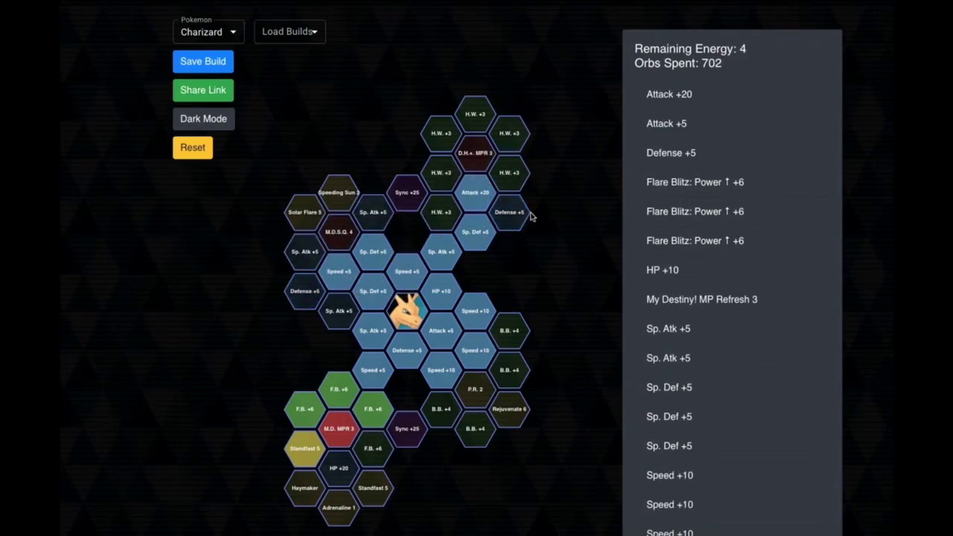
{"action": "left_click", "coordinate": [514, 214]}
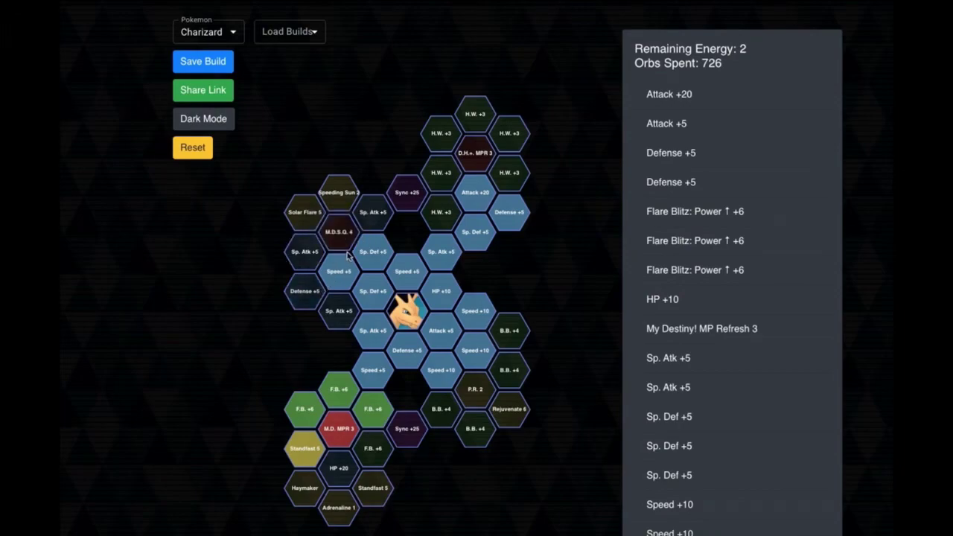
Replace the upper-right Defense +5 with the left Defense +5, ending at 1 energy and 738 orbs.
{"action": "left_click", "coordinate": [313, 296]}
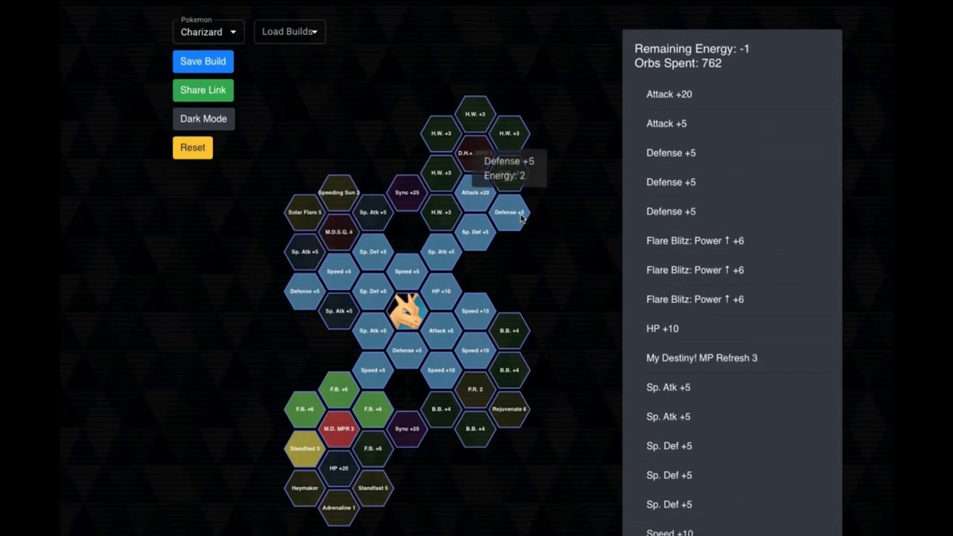
{"action": "left_click", "coordinate": [521, 216]}
{"action": "left_click", "coordinate": [307, 292]}
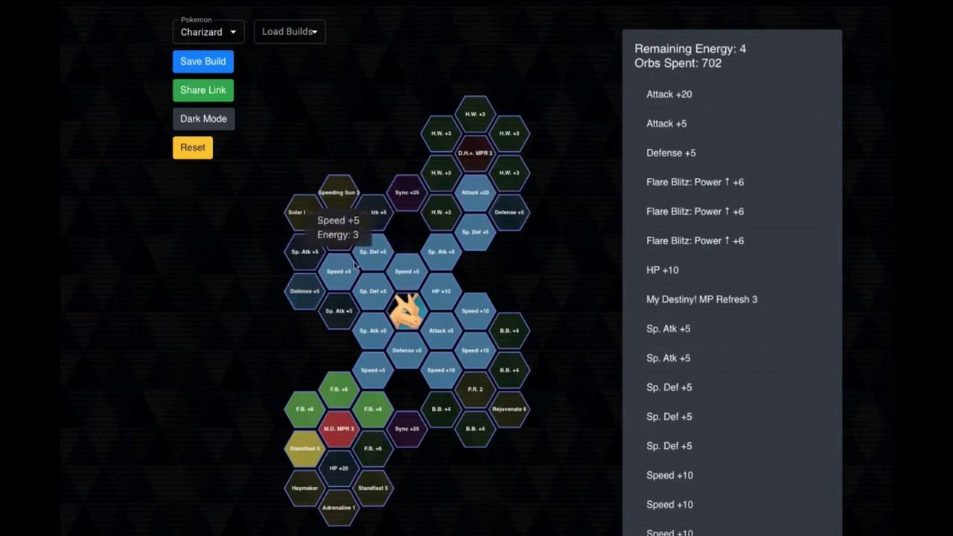
{"action": "left_click", "coordinate": [306, 289]}
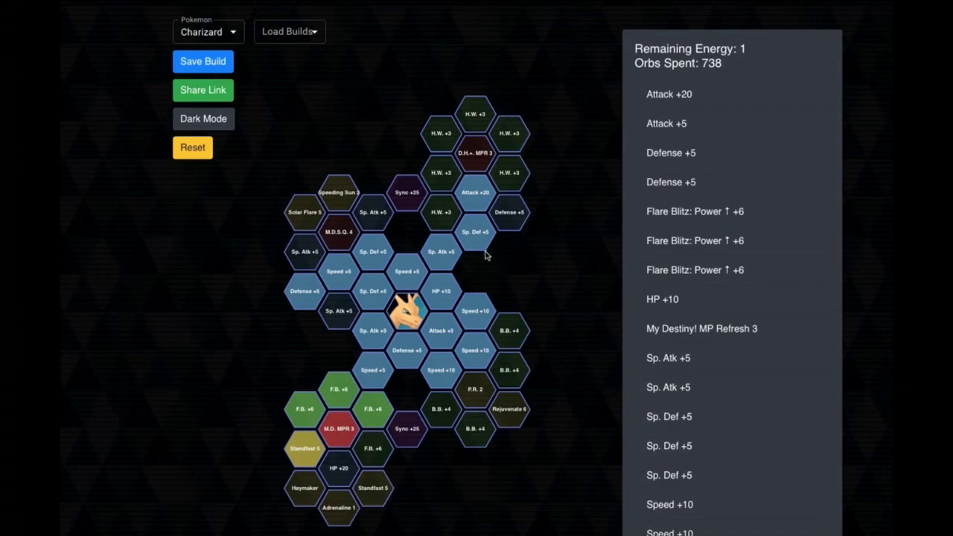